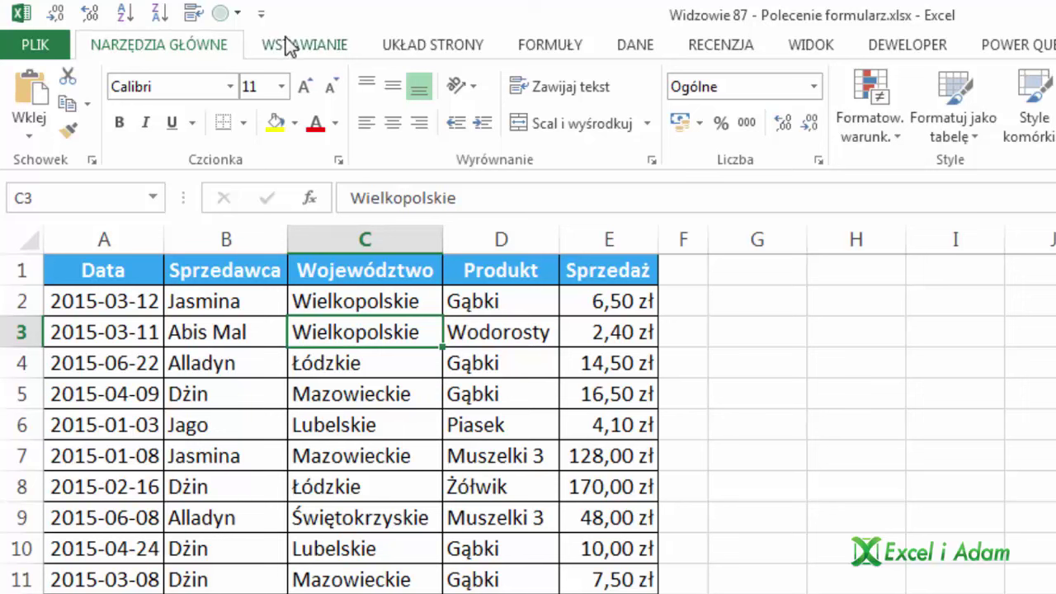
# - Open the Customize Quick Access Toolbar dropdown menu
pyautogui.click(261, 14)
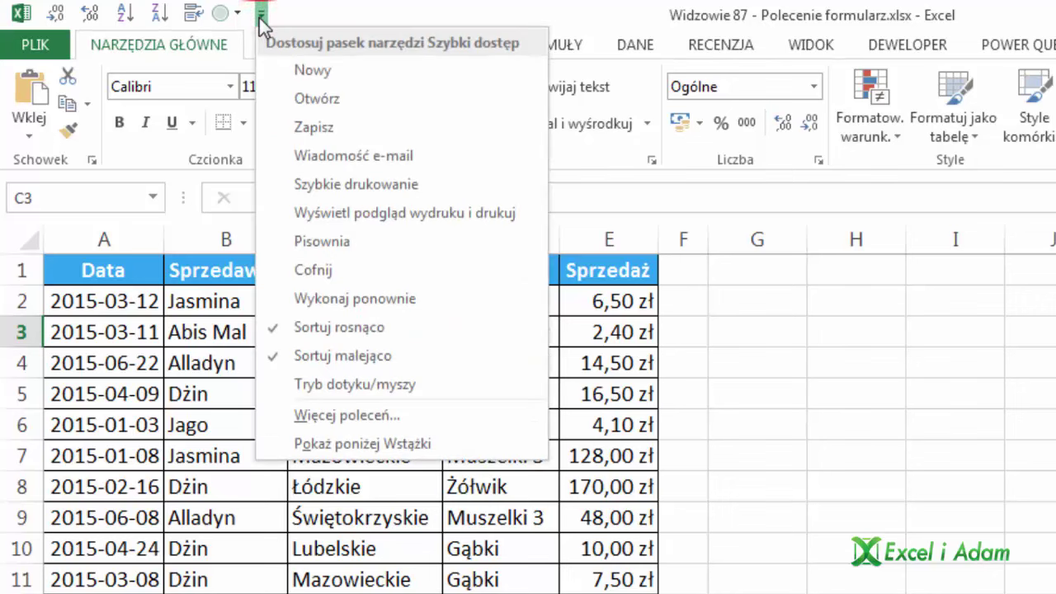
# - From All Commands, add Formularz... to the Quick Access Toolbar and confirm with OK
pyautogui.click(347, 416)
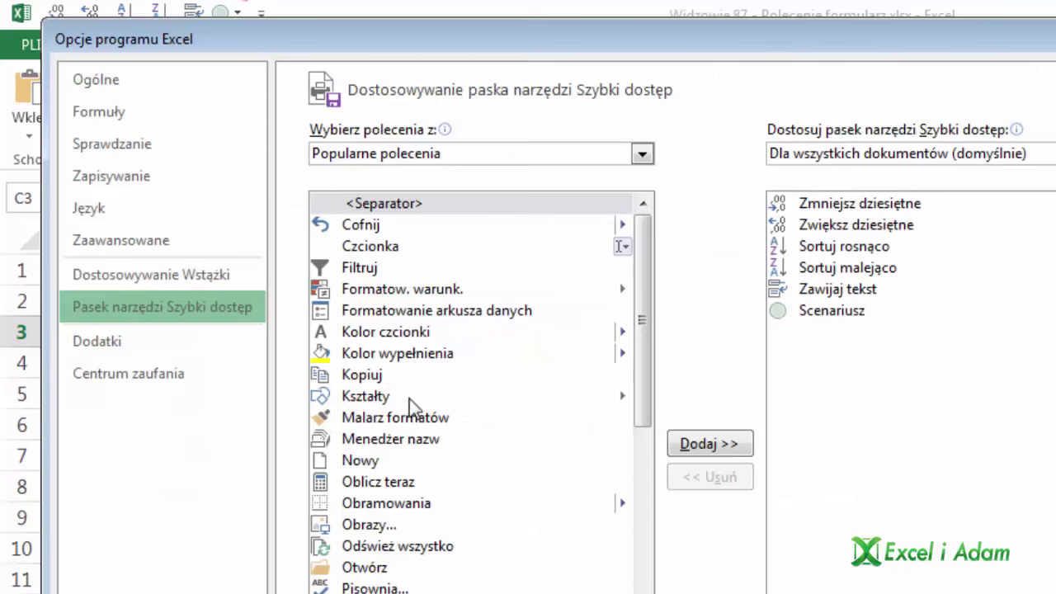
pyautogui.click(491, 154)
pyautogui.click(450, 222)
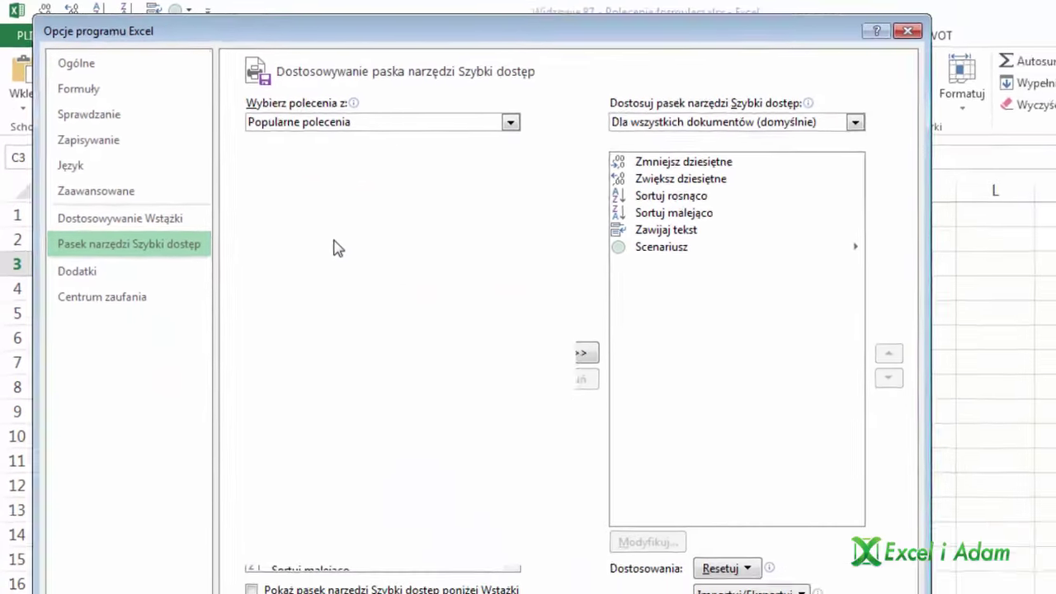
pyautogui.click(330, 249)
pyautogui.press('f')
pyautogui.scroll(-2, 341, 267)
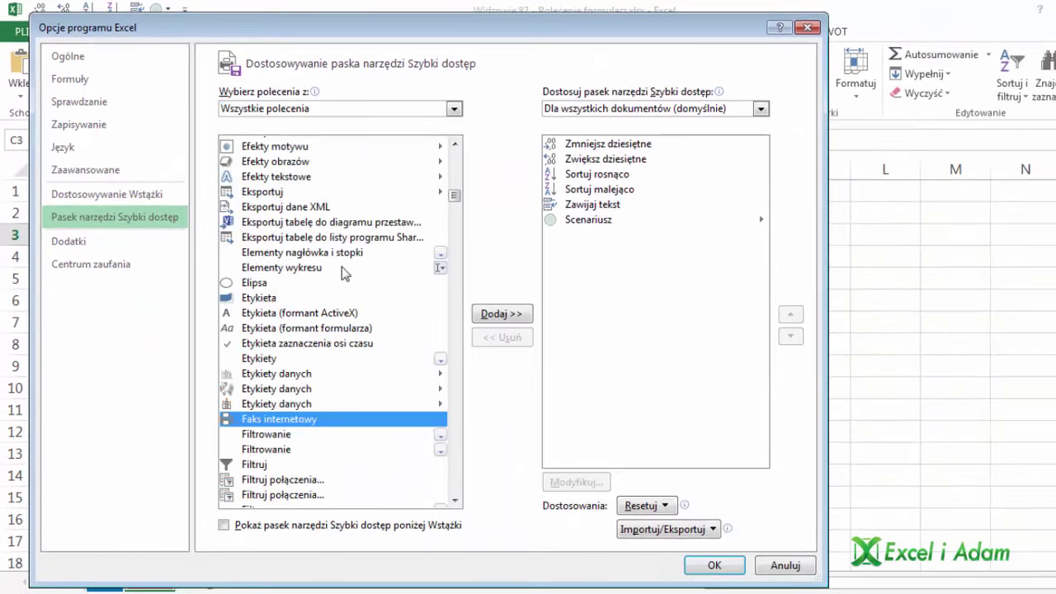
pyautogui.scroll(-3, 341, 266)
pyautogui.scroll(-2, 287, 342)
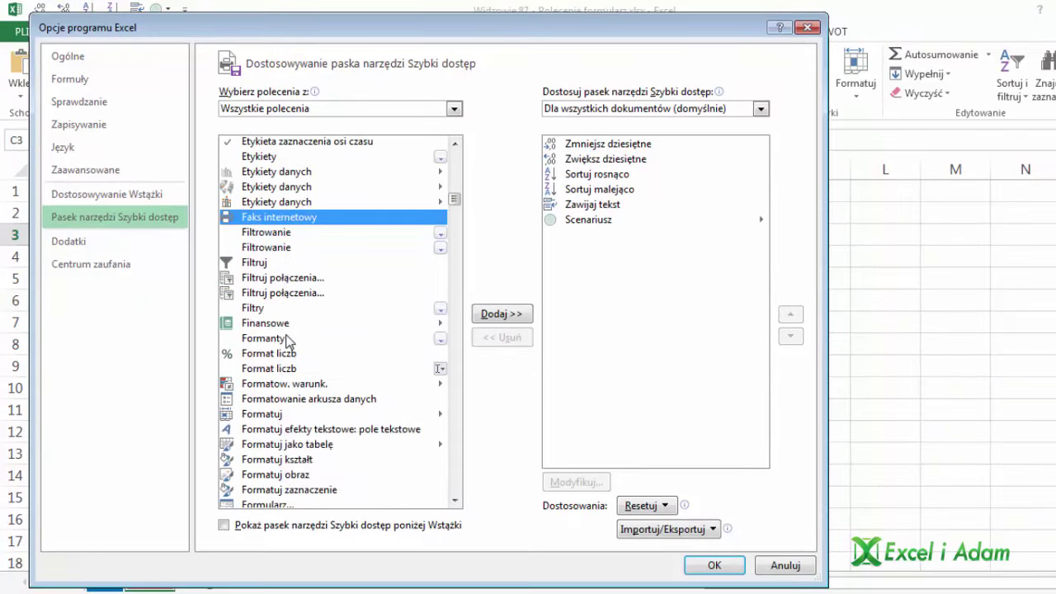
pyautogui.scroll(-1, 280, 360)
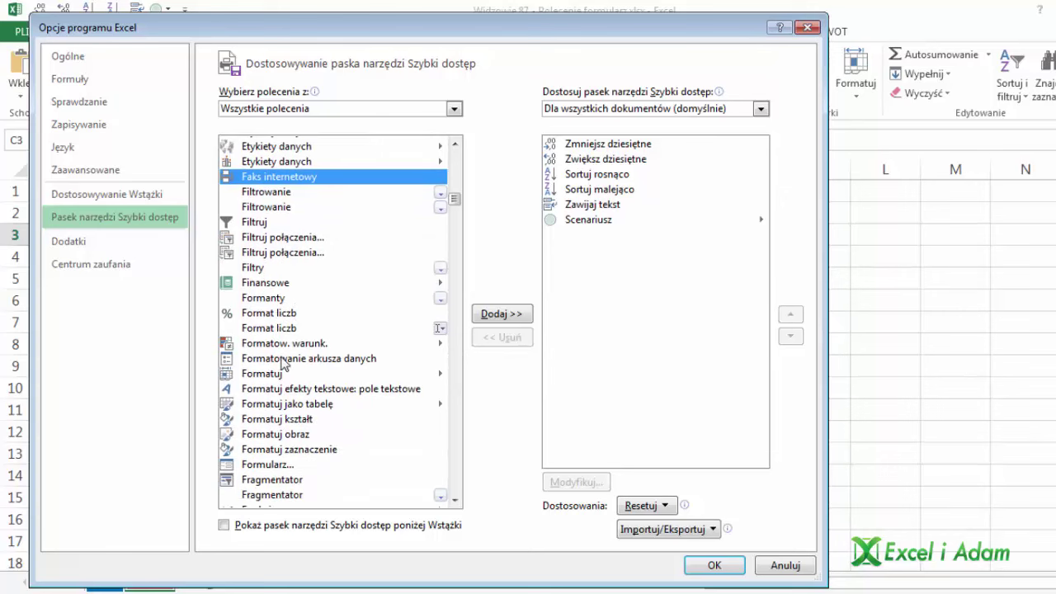
pyautogui.click(280, 463)
pyautogui.click(497, 313)
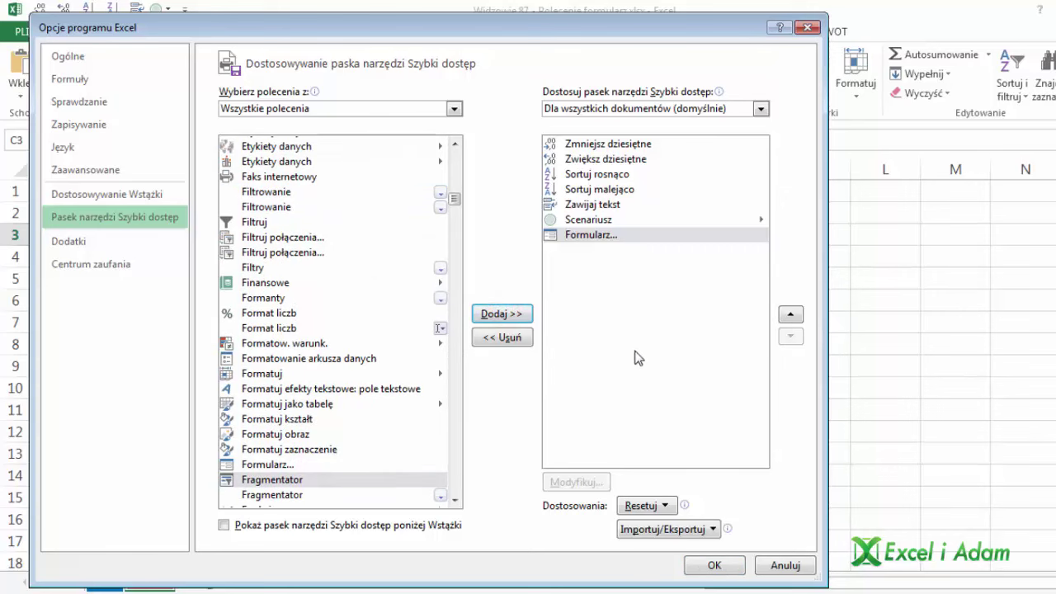
pyautogui.click(726, 569)
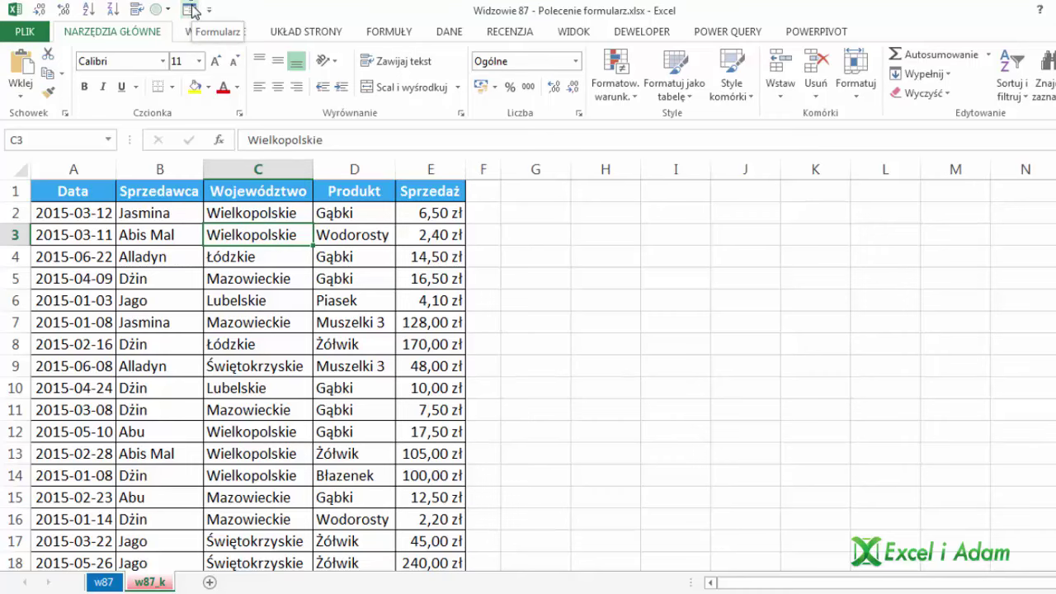
# - Open the Formularz data form and step forward through a few sales records
pyautogui.click(193, 10)
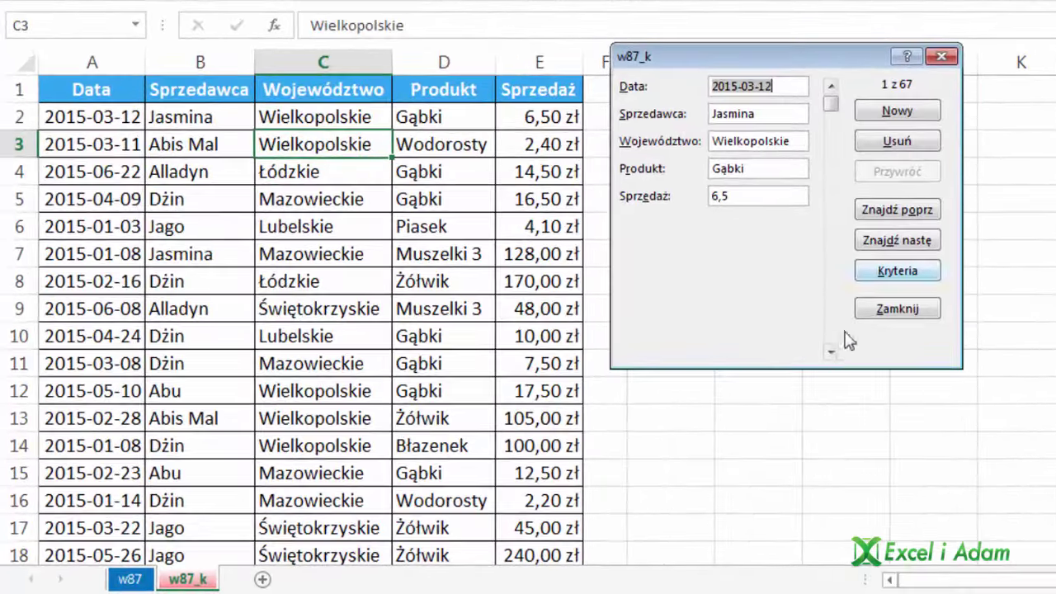
pyautogui.click(669, 398)
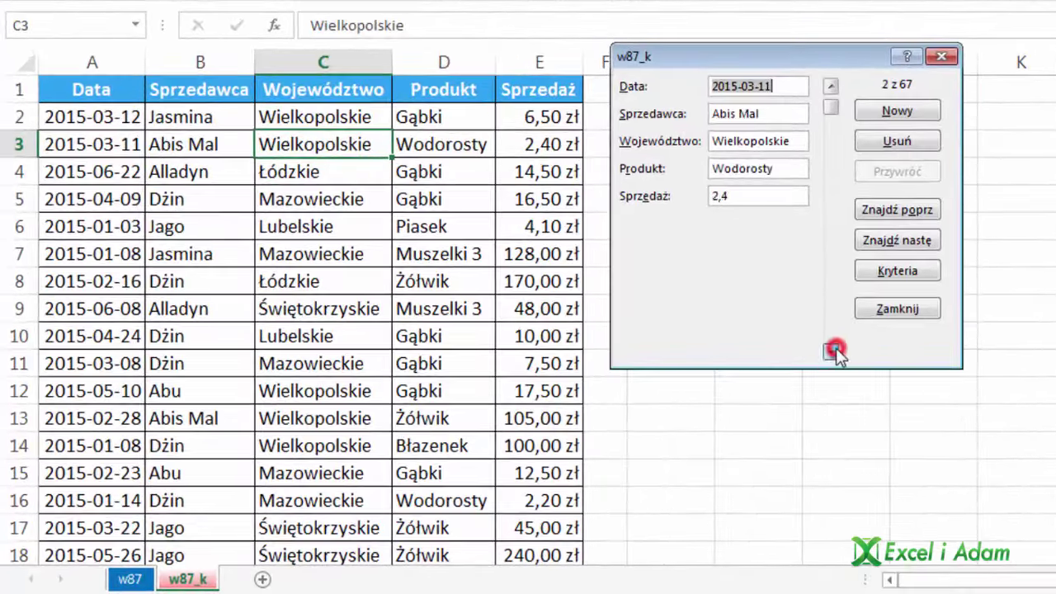
pyautogui.click(836, 348)
pyautogui.click(836, 348)
# - Browse back to record 1 of 67 using the scrollbar and Find Next/Find Prev
pyautogui.click(830, 87)
pyautogui.click(831, 87)
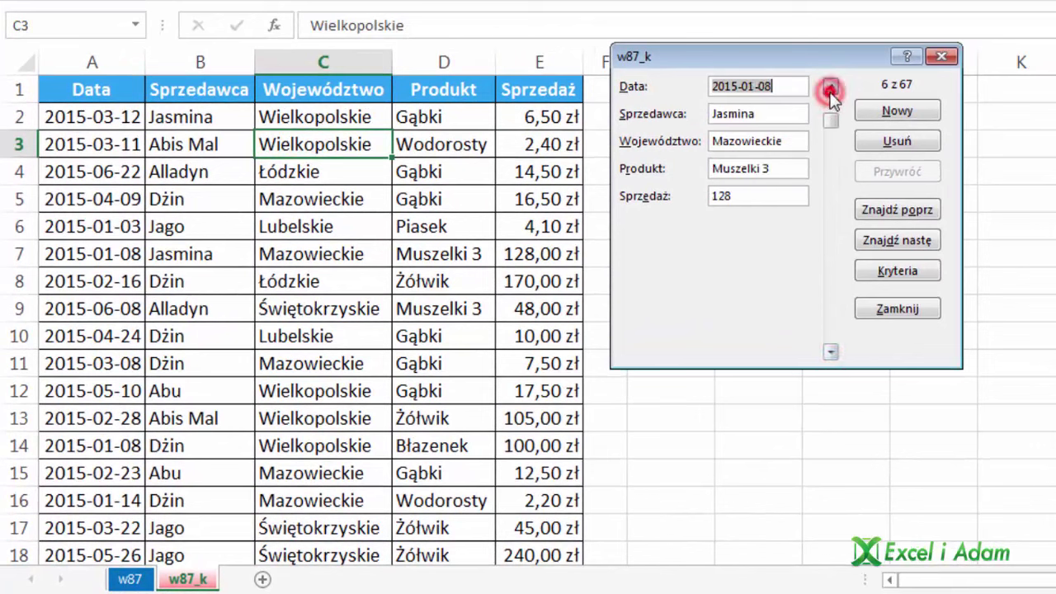
pyautogui.click(831, 88)
pyautogui.click(831, 88)
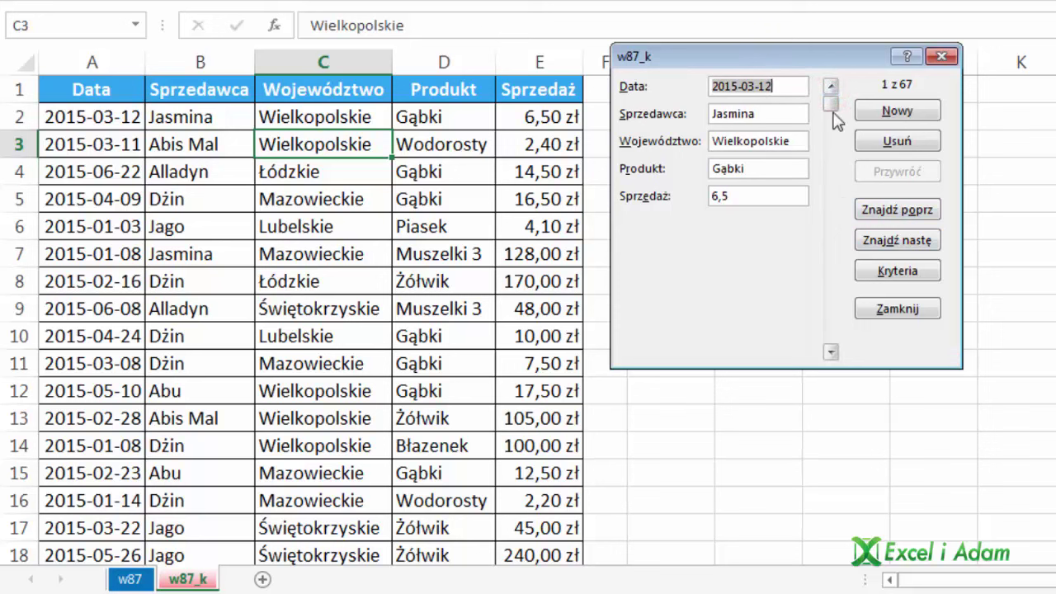
pyautogui.moveTo(830, 106); pyautogui.dragTo(843, 93)
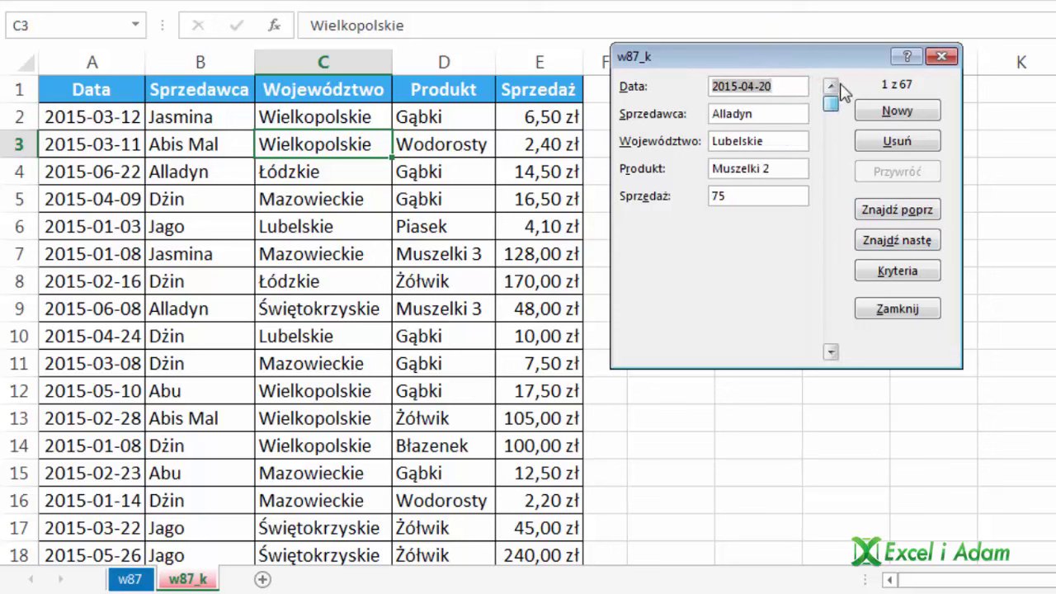
pyautogui.click(903, 240)
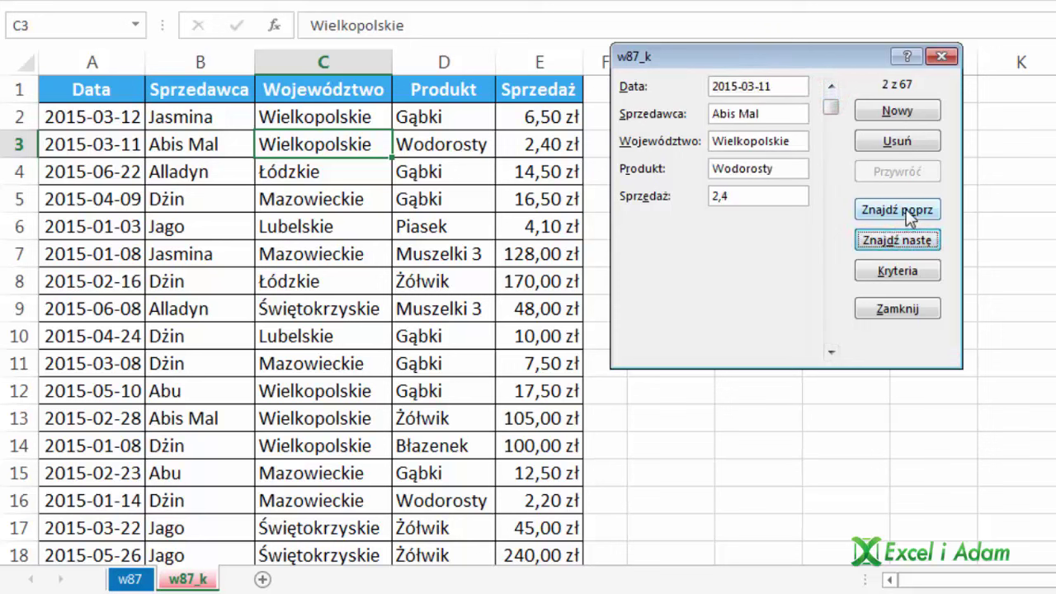
pyautogui.click(909, 213)
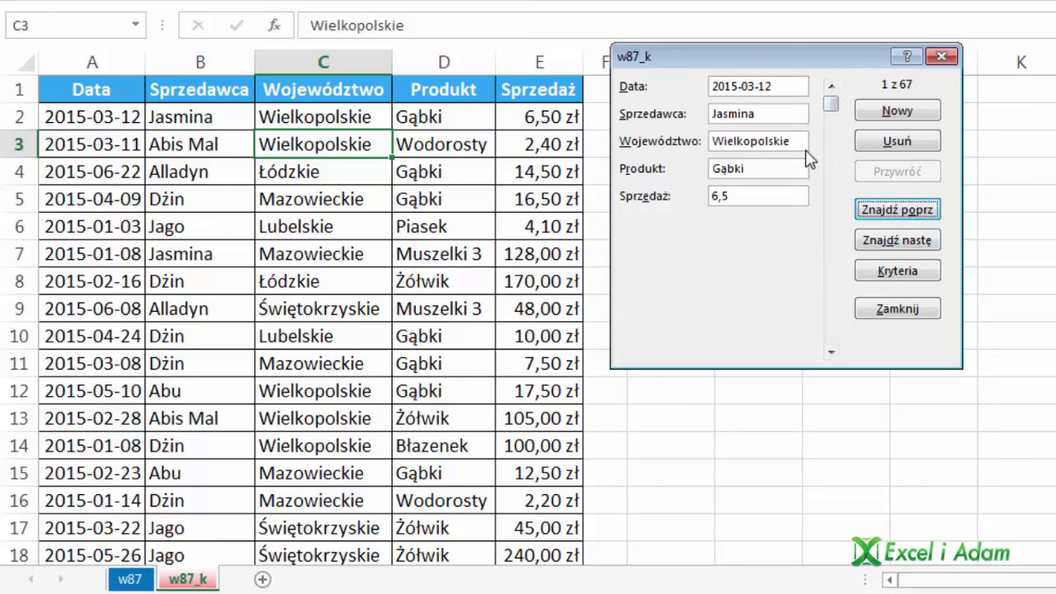
# - Try changing the first record's Sprzedaż to 6,9, then discard it and return to record 1
pyautogui.click(758, 198)
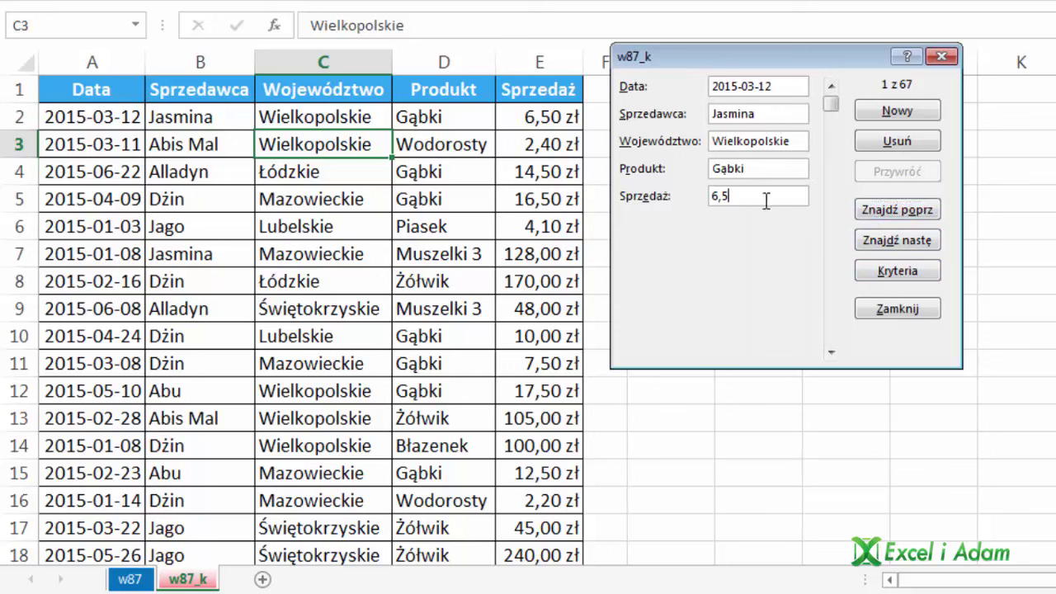
pyautogui.press('BackSpace')
pyautogui.write('9')
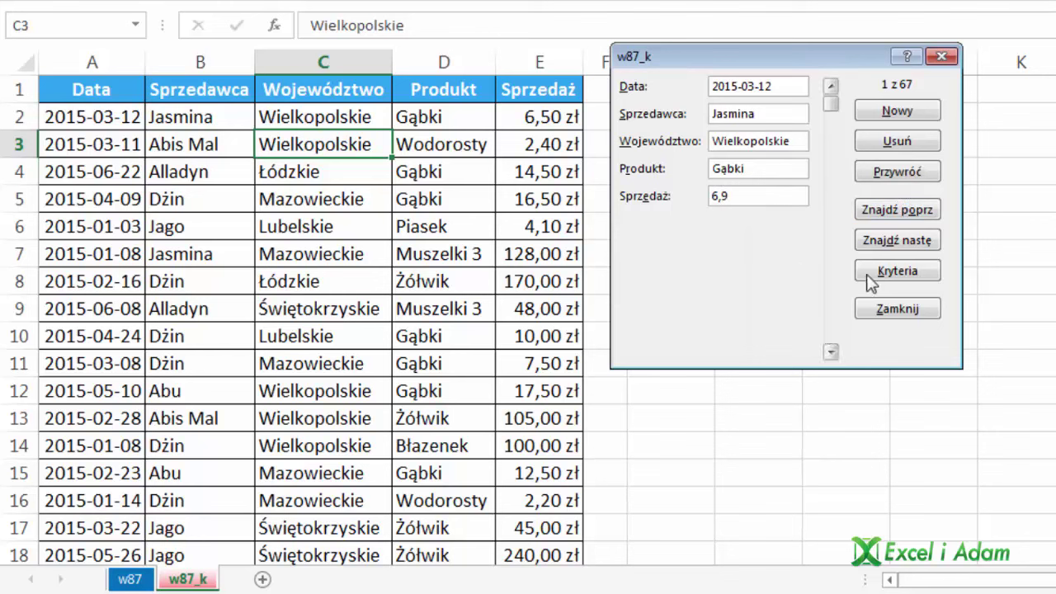
pyautogui.click(900, 239)
pyautogui.click(907, 211)
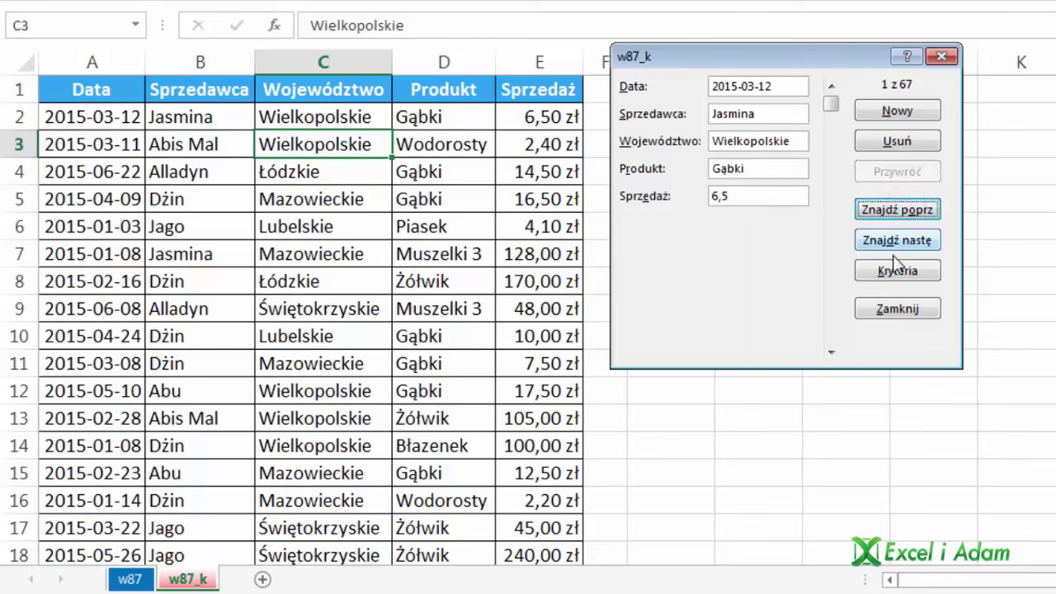
# - Change the first record's Sprzedaż from 6,5 to 6,9 and save it by moving records
pyautogui.click(743, 200)
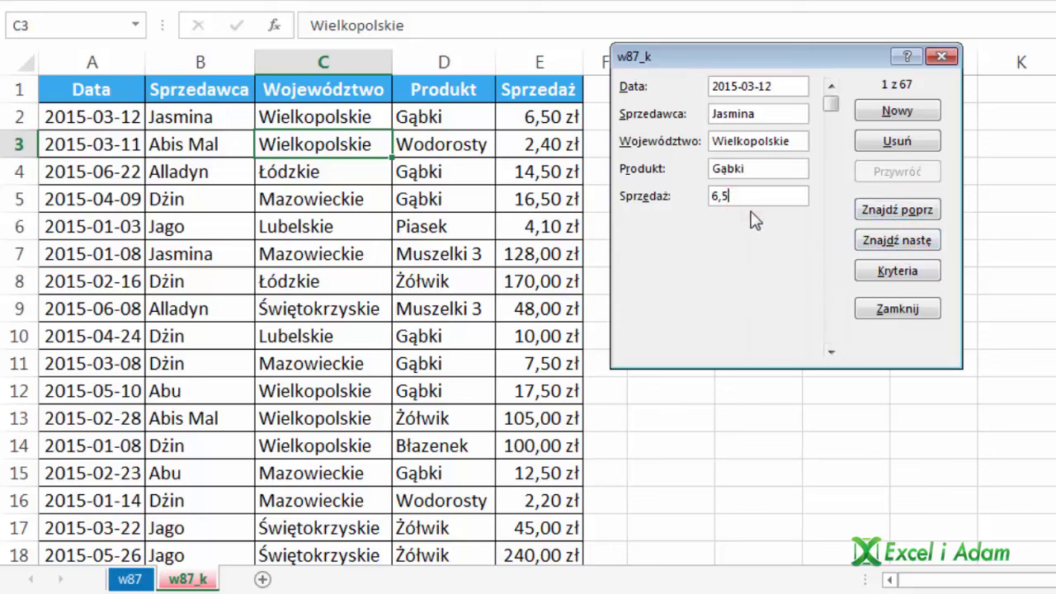
pyautogui.press('BackSpace')
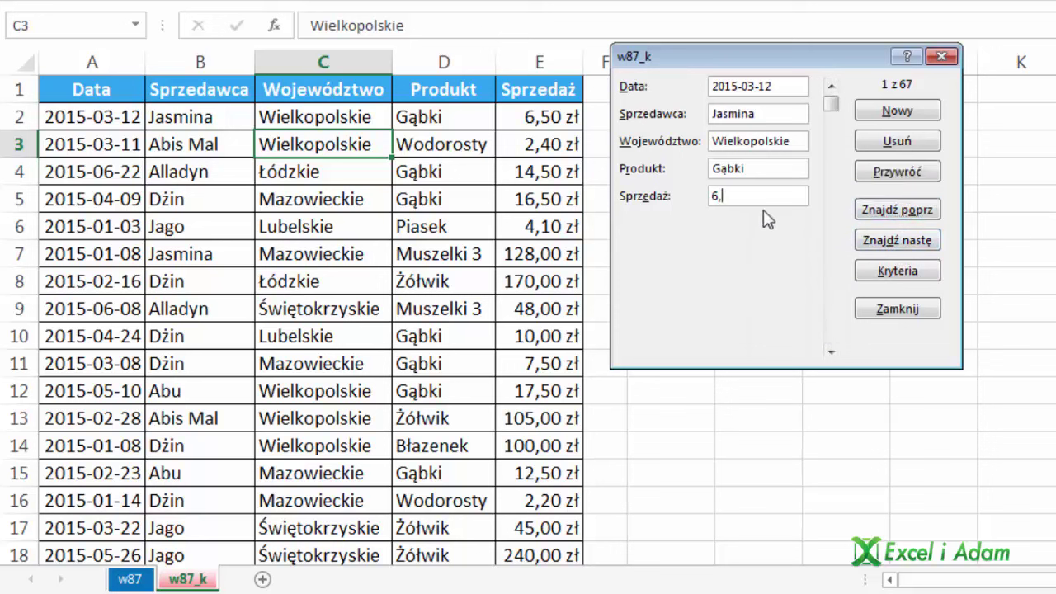
pyautogui.write('9')
pyautogui.doubleClick(830, 351)
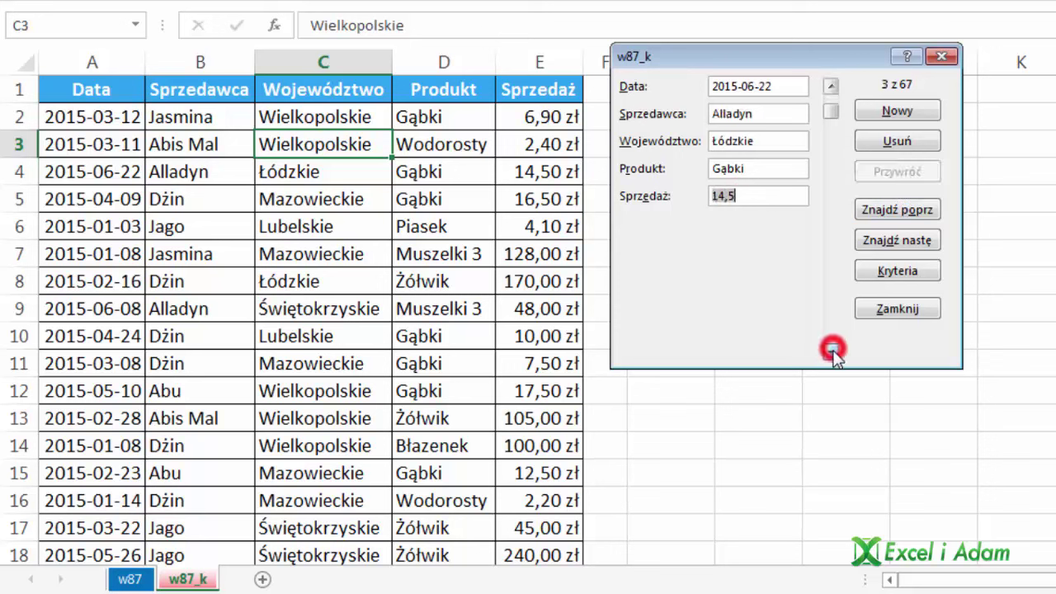
pyautogui.click(831, 85)
pyautogui.click(831, 86)
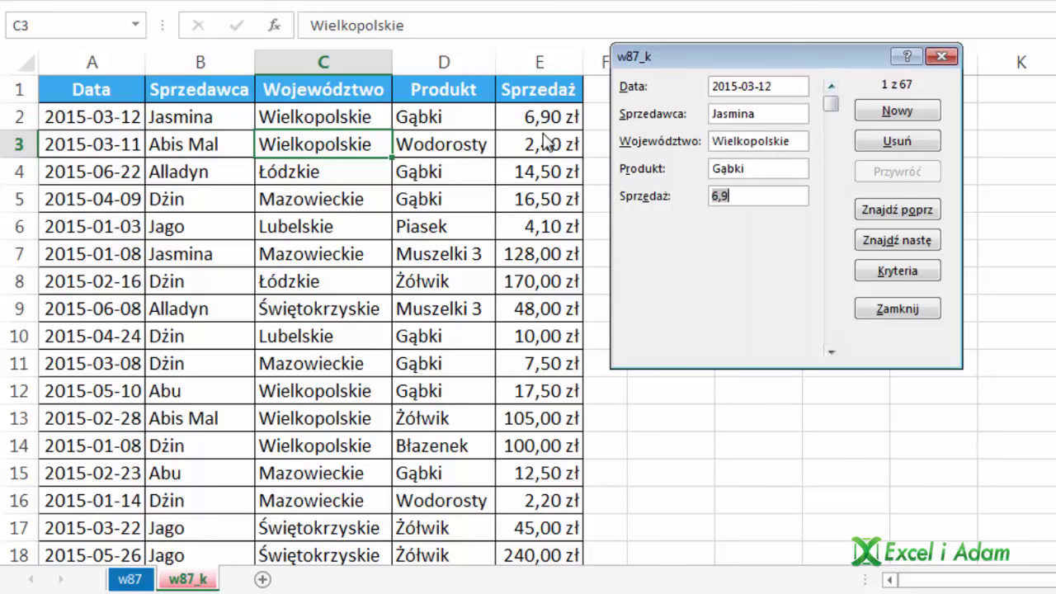
# - Add a new record dated 2011-01-01 for seller Dzin through the data form
pyautogui.click(913, 111)
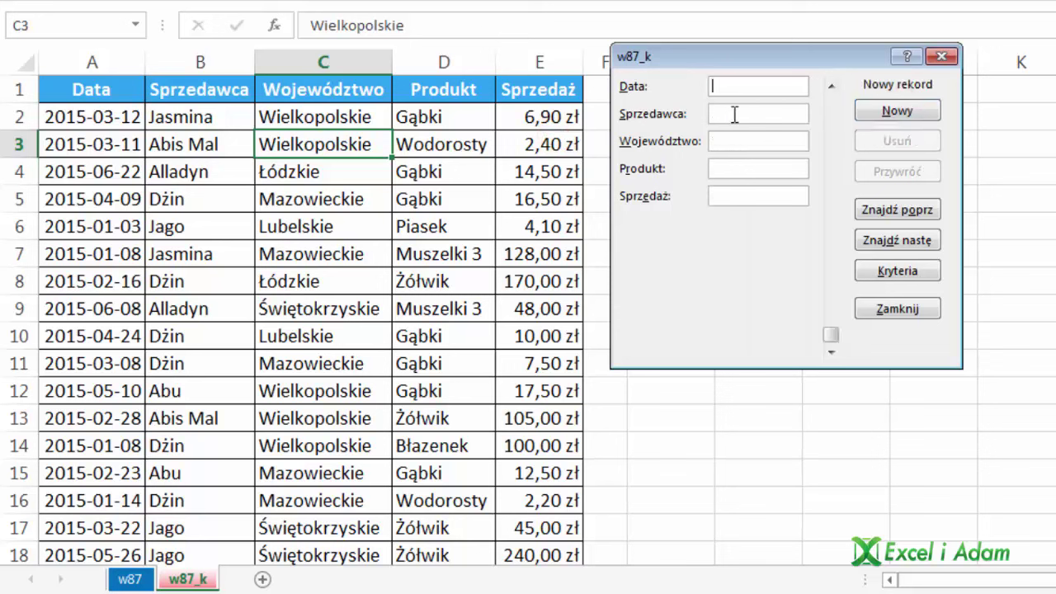
pyautogui.write('2011-01')
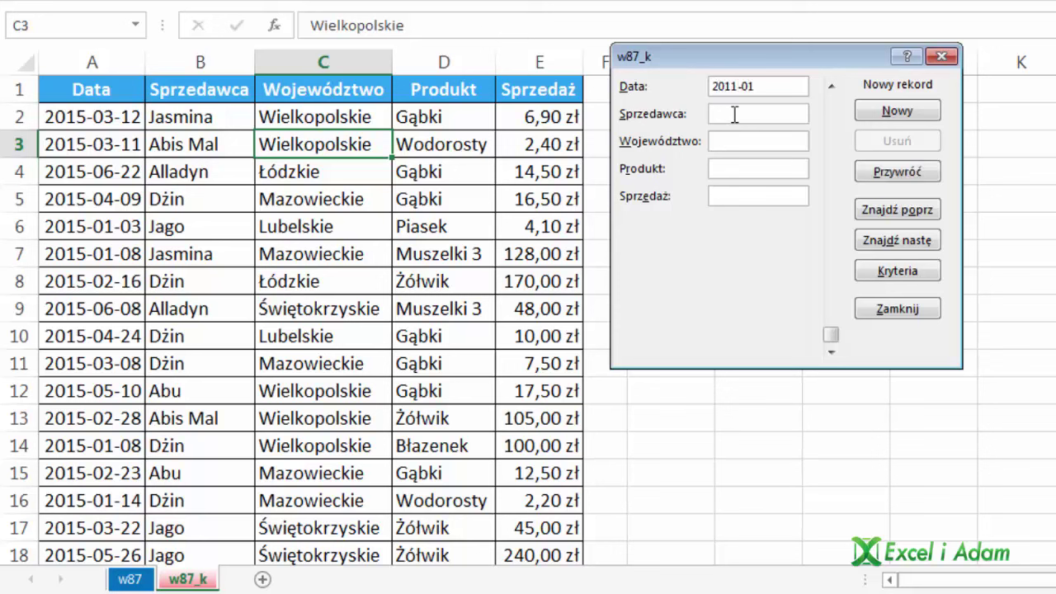
pyautogui.click(734, 115)
pyautogui.click(831, 352)
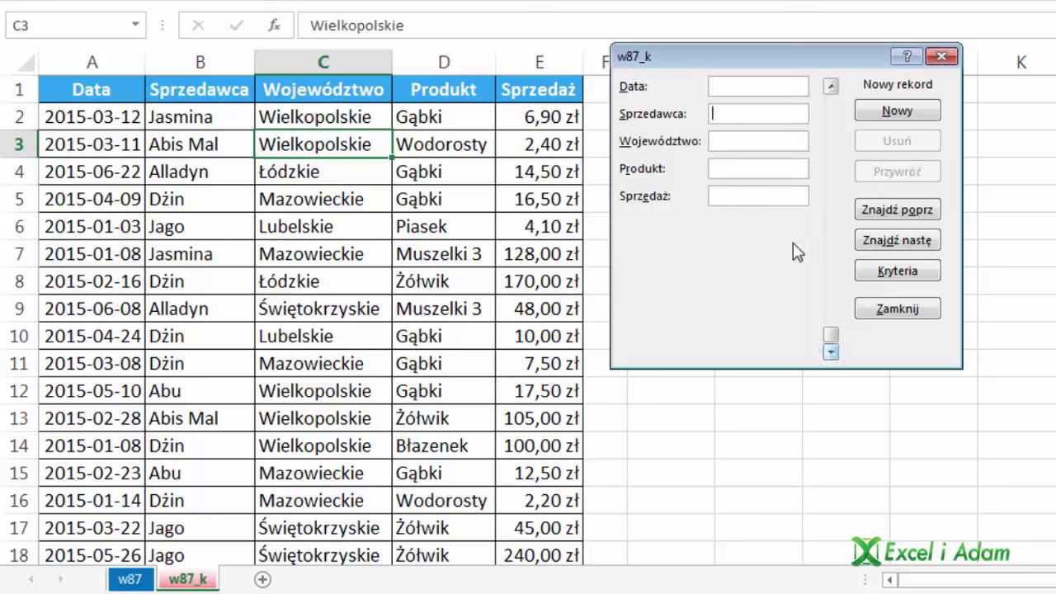
pyautogui.click(832, 86)
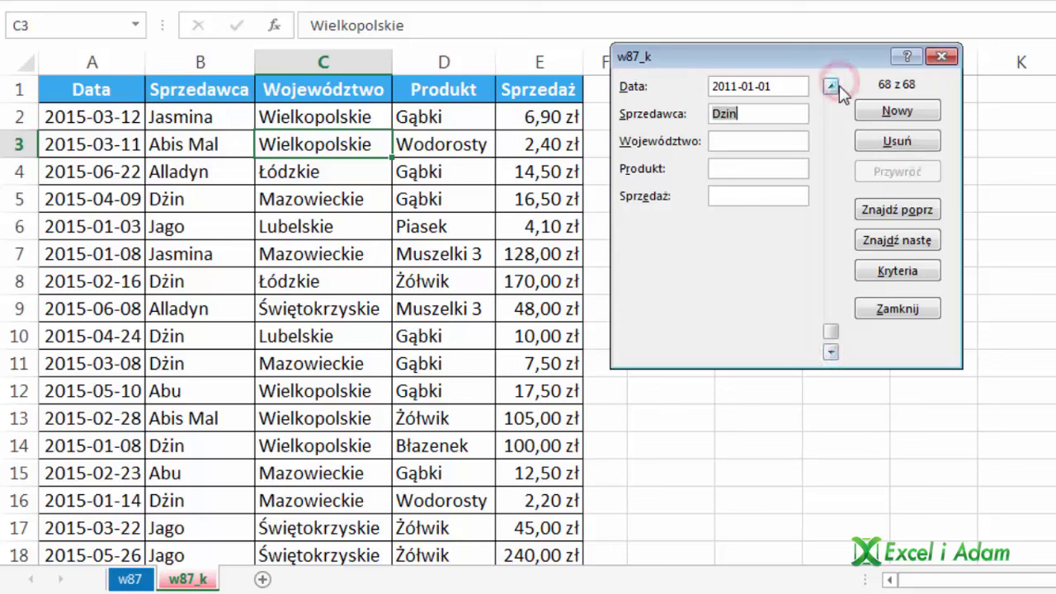
# - Close the form and jump to the table's last row to check row 69
pyautogui.click(941, 55)
pyautogui.click(256, 191)
pyautogui.hotkey('ctrl', 'Down')
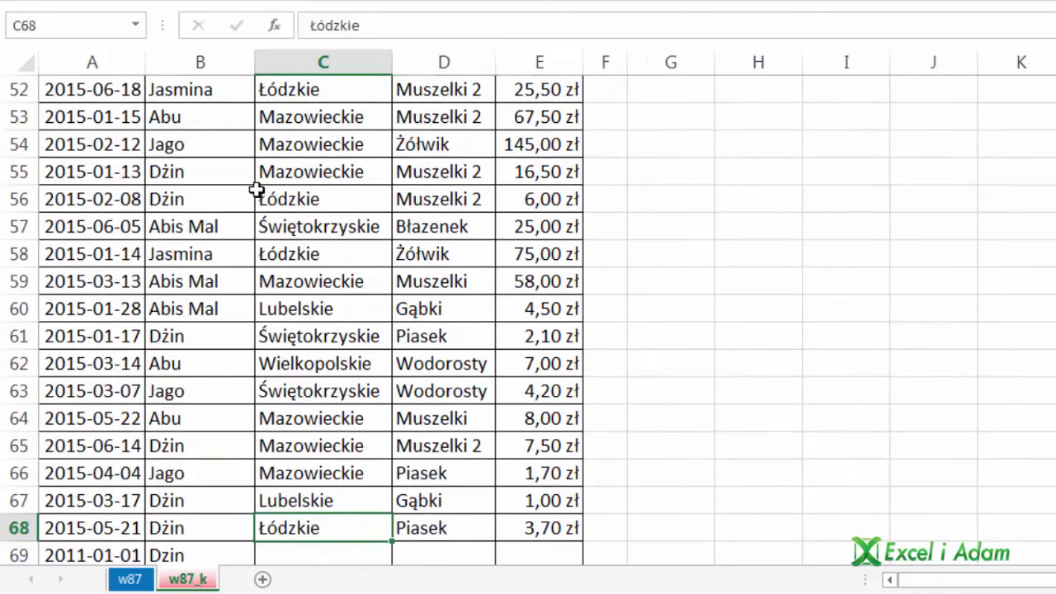
pyautogui.scroll(-1, 455, 330)
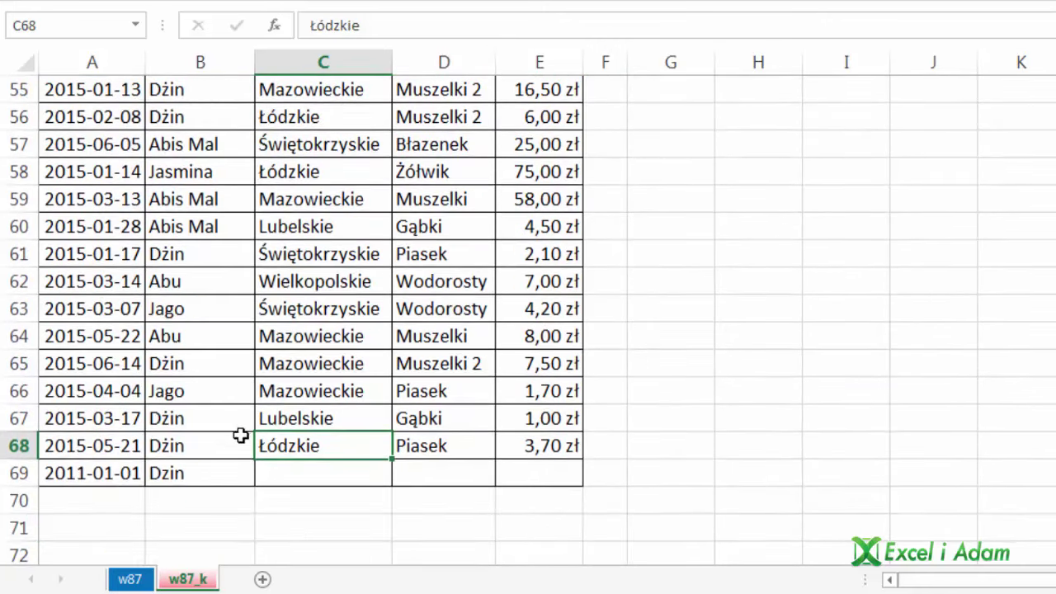
pyautogui.scroll(-1, 183, 446)
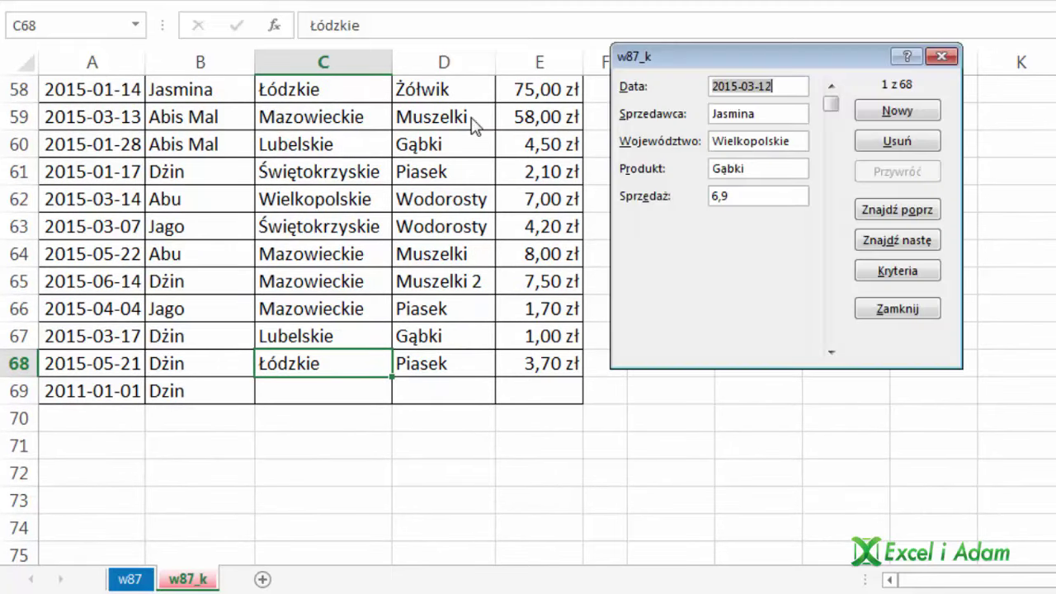
# - Go to record 68, the 2011-01-01 Dzin entry, and delete it with Usuń, confirming OK
pyautogui.moveTo(831, 102); pyautogui.dragTo(829, 338)
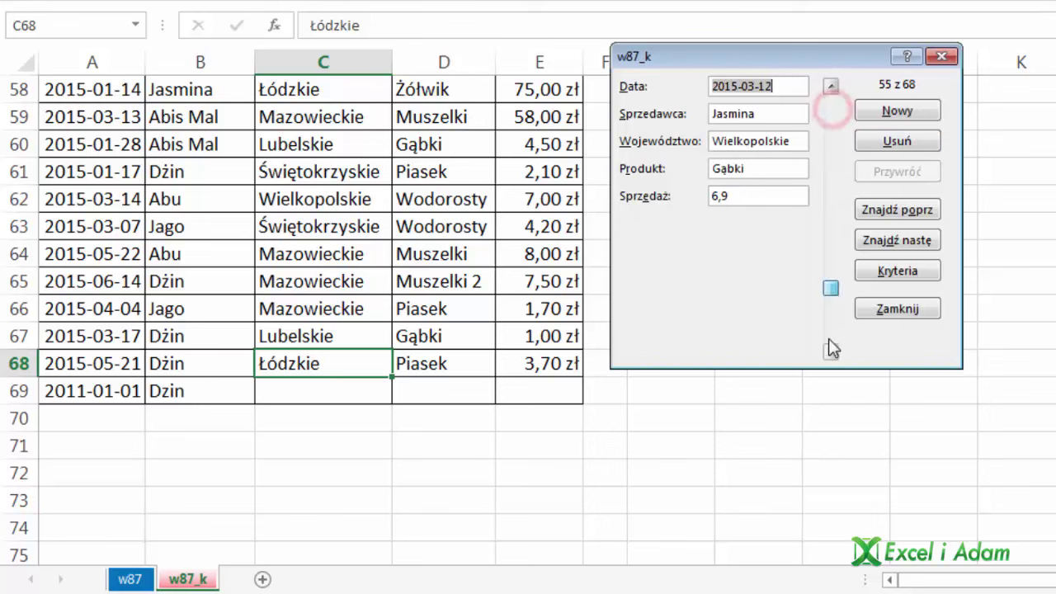
pyautogui.click(831, 86)
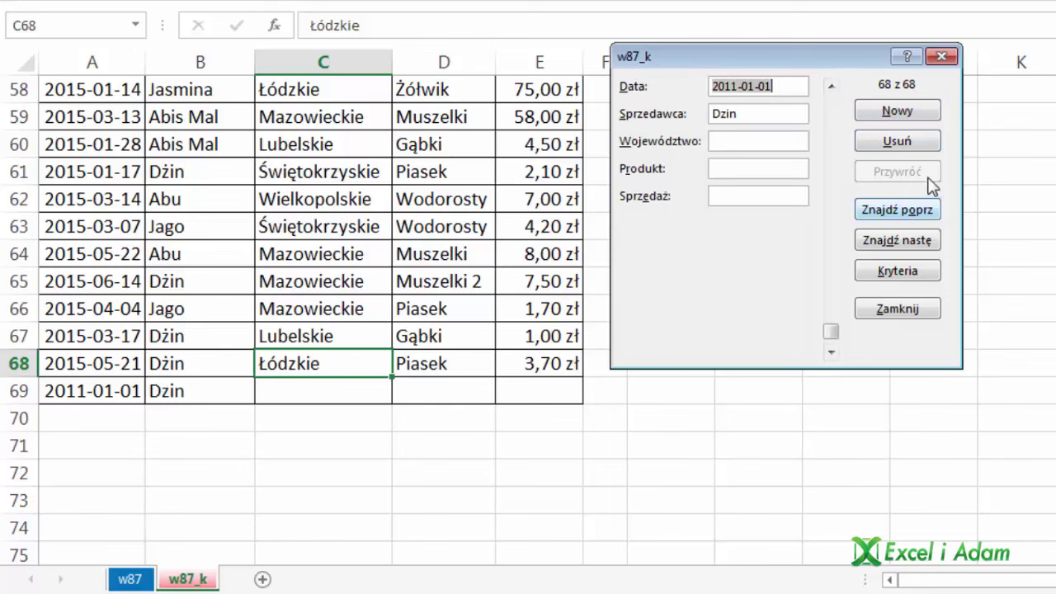
pyautogui.click(907, 141)
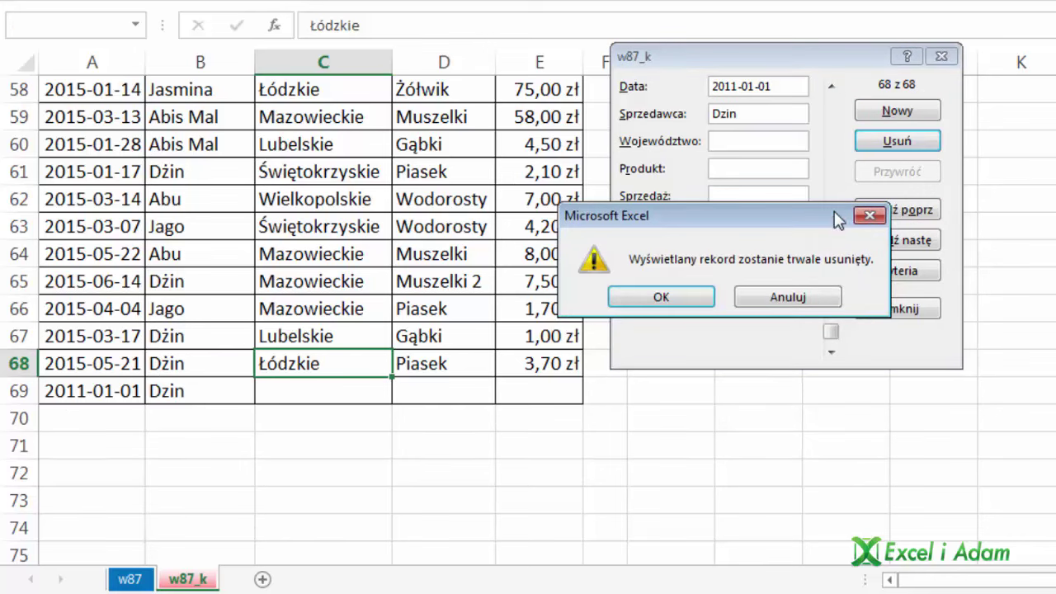
pyautogui.click(672, 300)
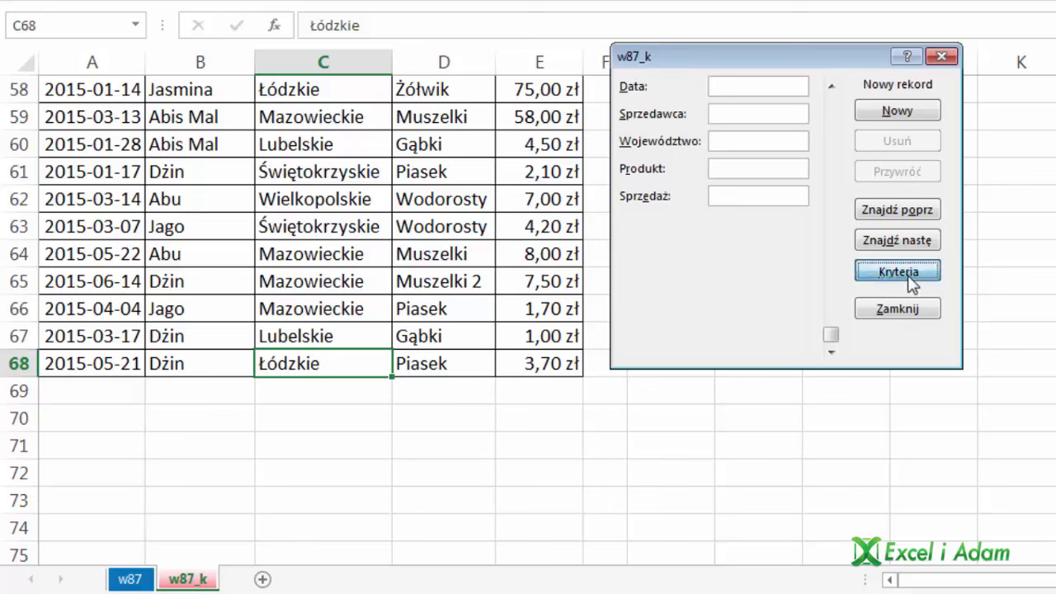
# - Set the Województwo criterion to Wielkopolskie and browse matches with Znajdź poprz and Znajdź następ
pyautogui.click(908, 276)
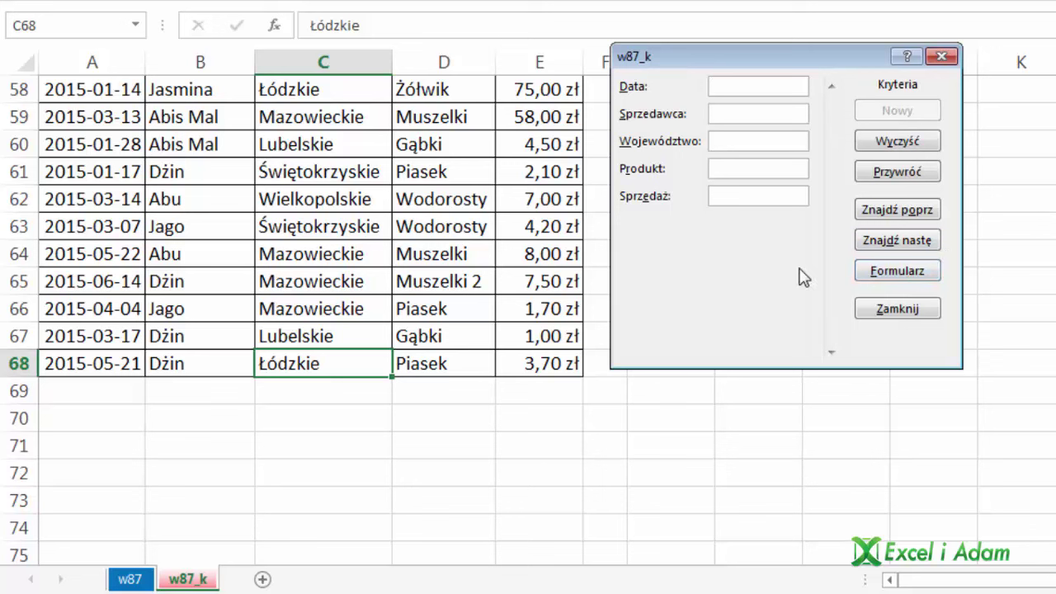
pyautogui.click(751, 142)
pyautogui.write('Wielkopolskie')
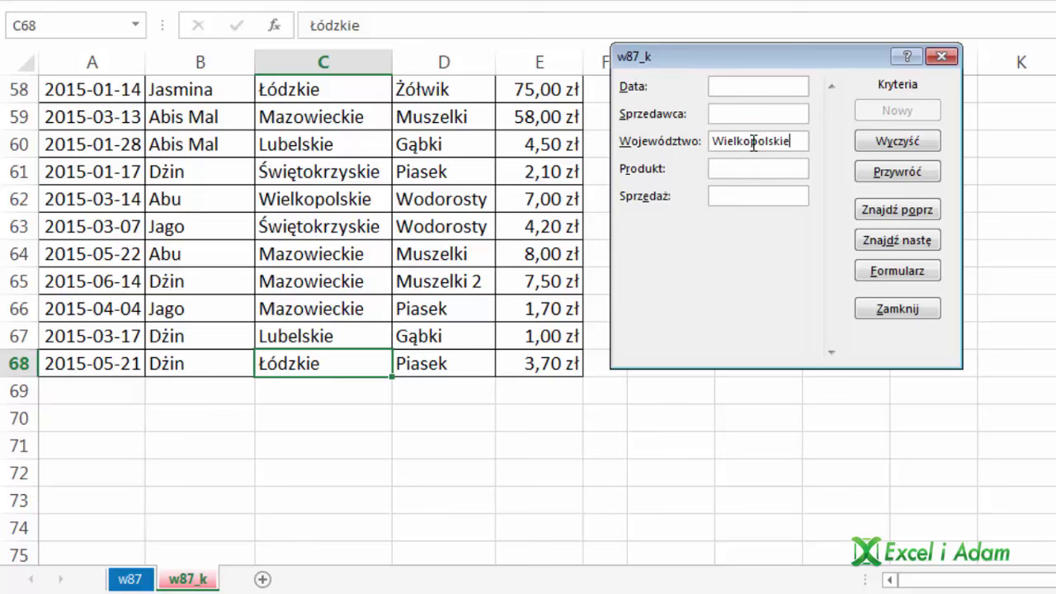
pyautogui.click(910, 239)
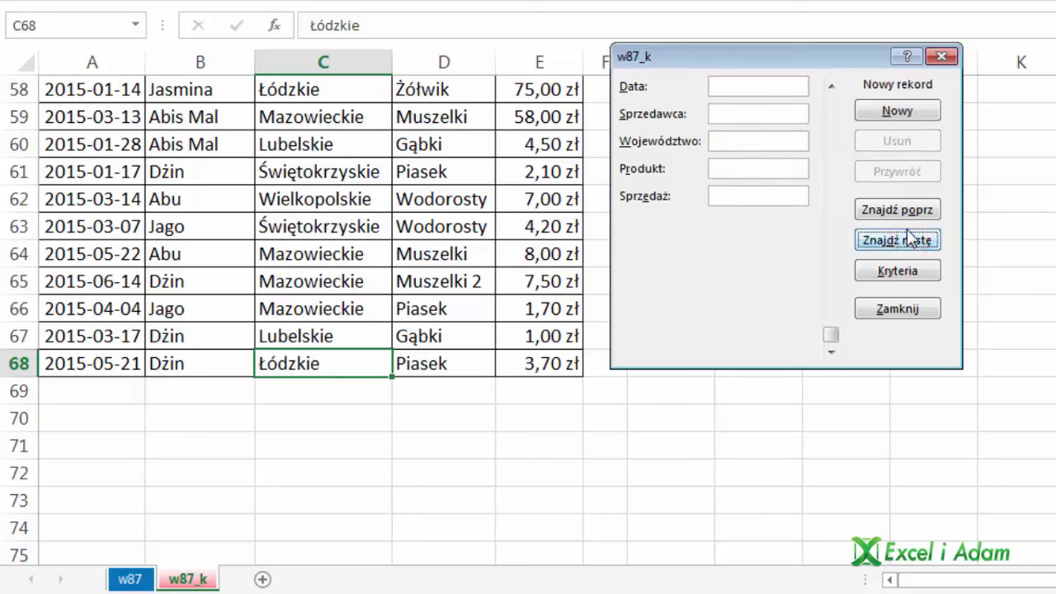
pyautogui.click(915, 212)
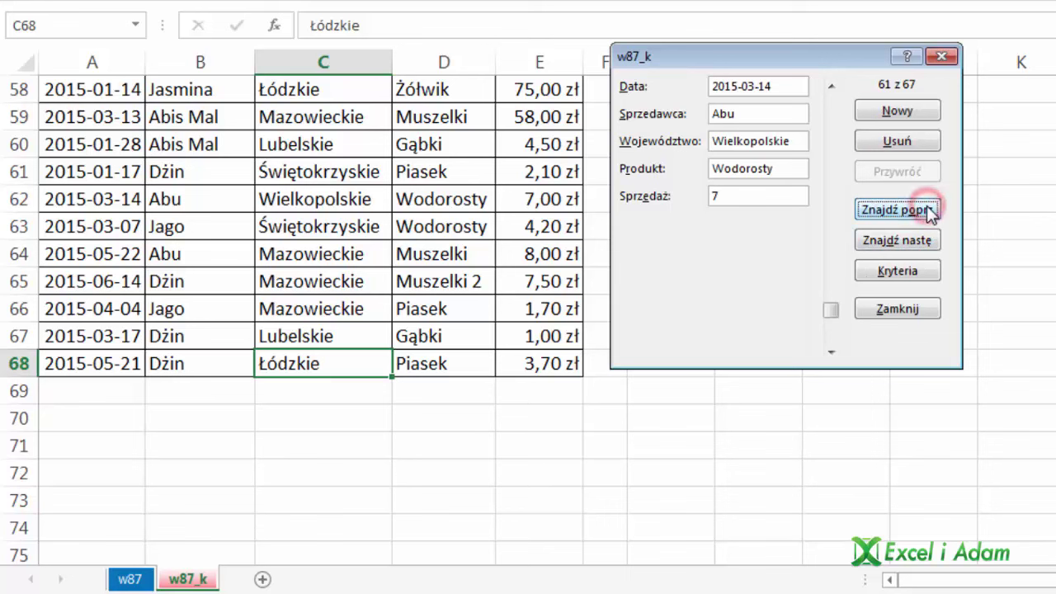
pyautogui.click(916, 212)
pyautogui.click(913, 213)
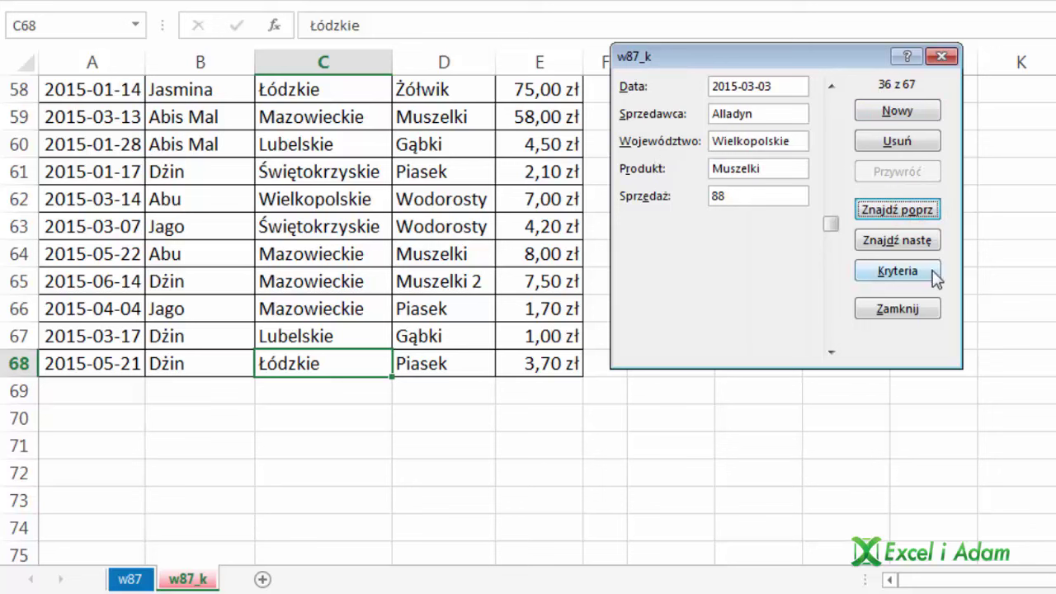
pyautogui.click(908, 213)
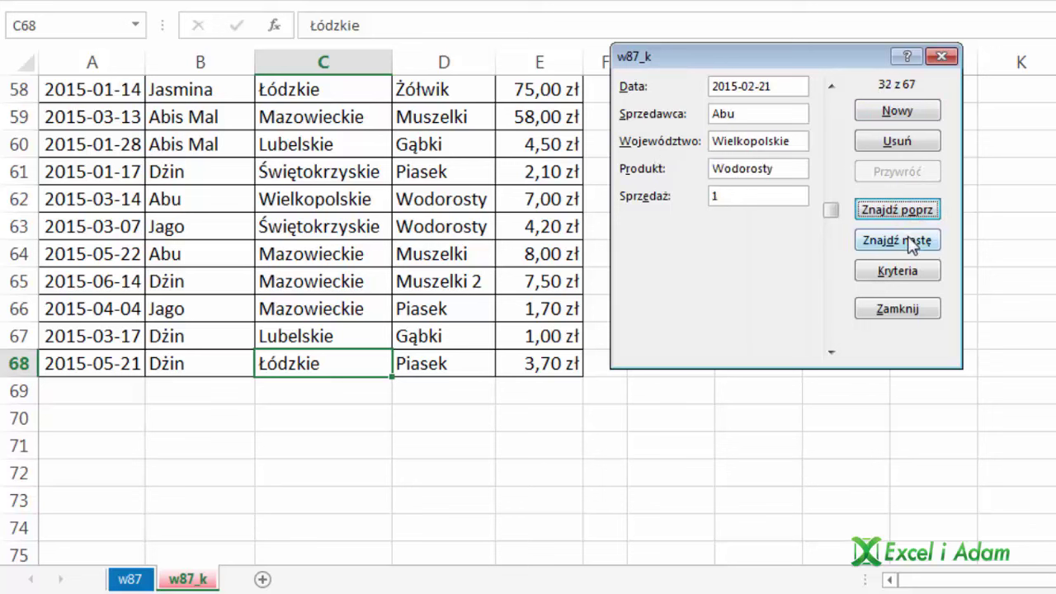
pyautogui.click(911, 244)
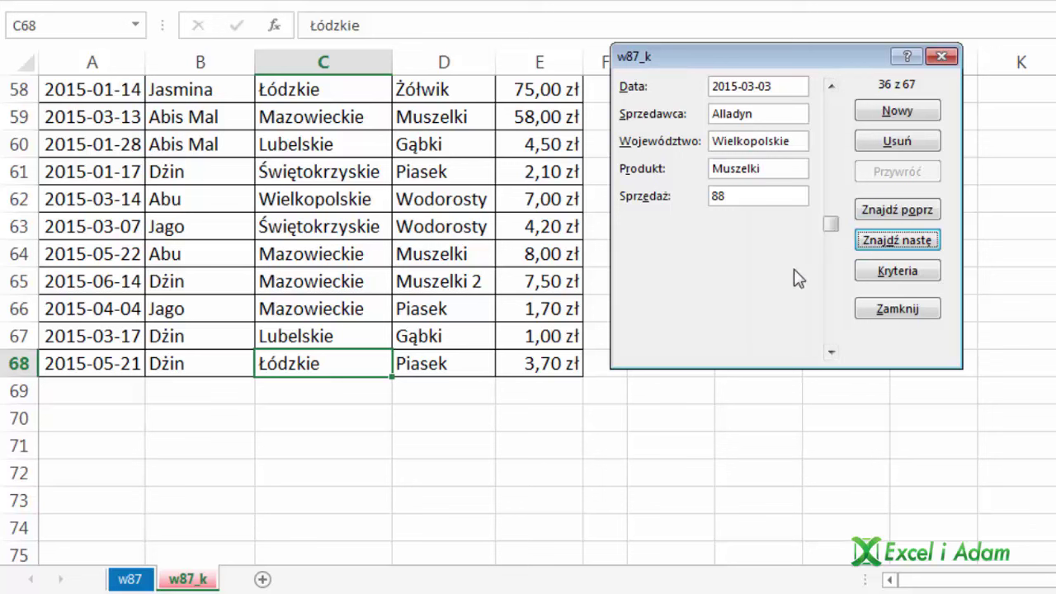
# - Step through records, recheck the criteria with Sprzedaż >=6, and browse back to match 13 of 67
pyautogui.click(831, 87)
pyautogui.doubleClick(831, 88)
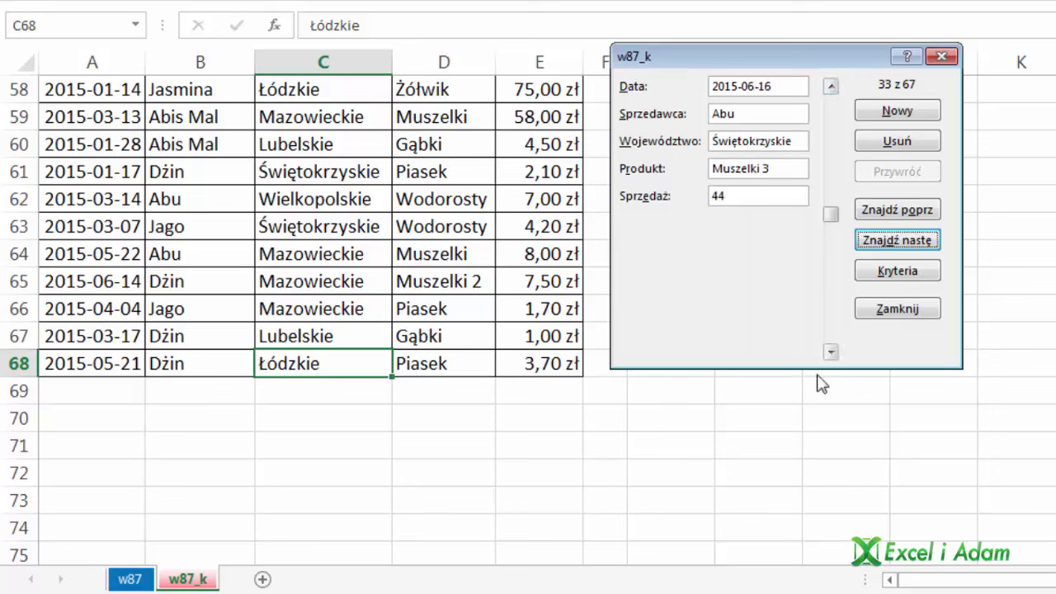
pyautogui.doubleClick(831, 352)
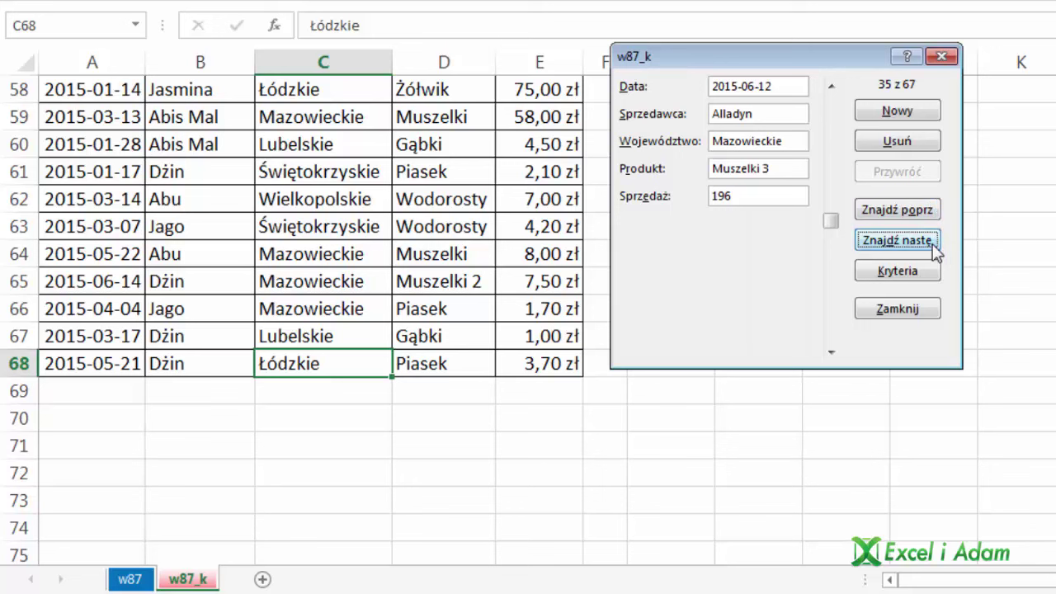
pyautogui.click(892, 273)
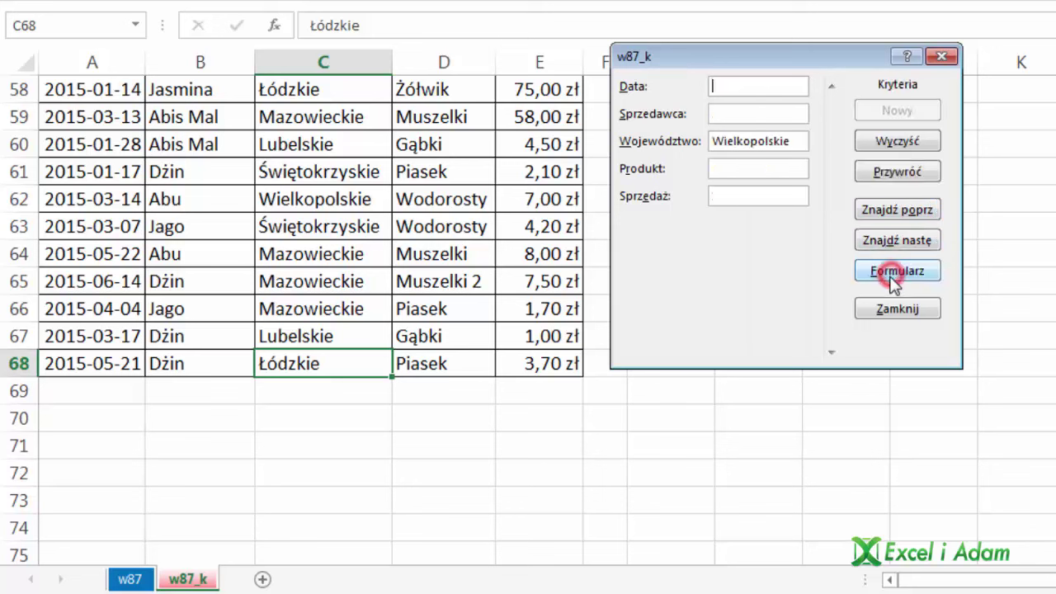
pyautogui.click(776, 194)
pyautogui.click(881, 214)
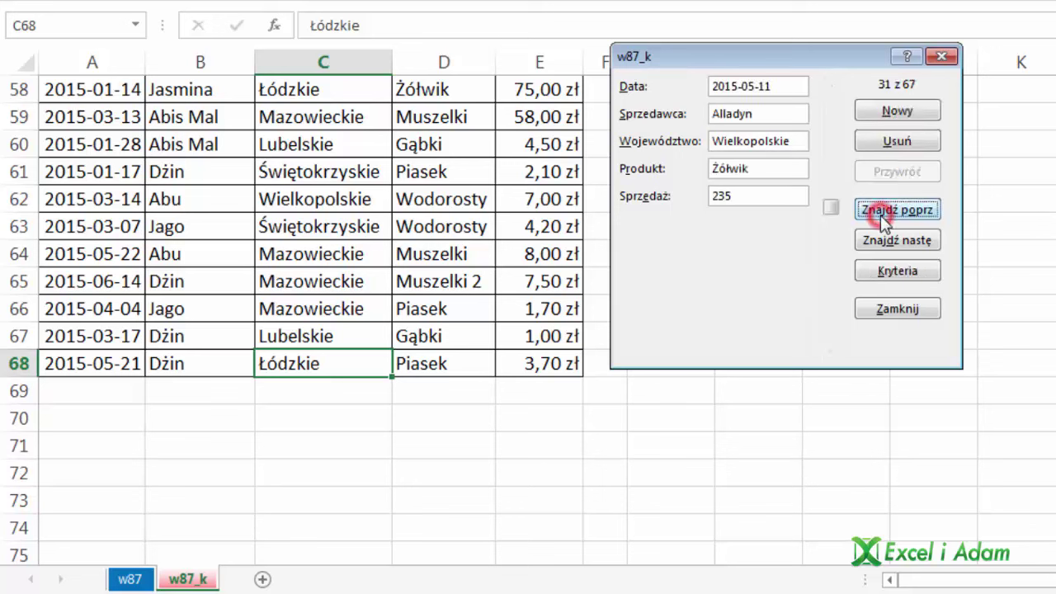
pyautogui.click(881, 214)
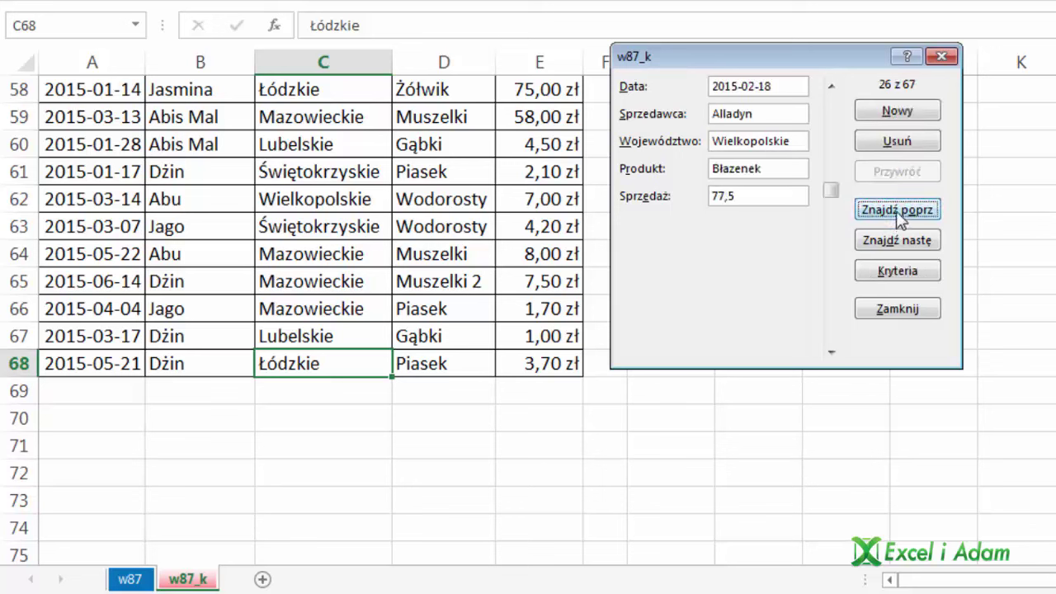
pyautogui.click(901, 216)
pyautogui.click(901, 216)
pyautogui.click(902, 217)
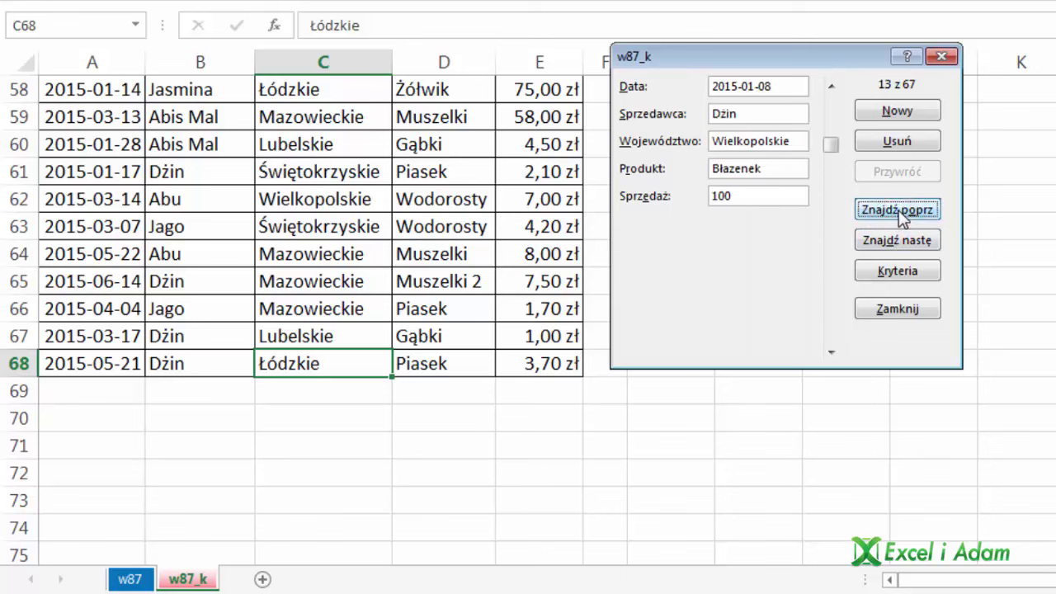